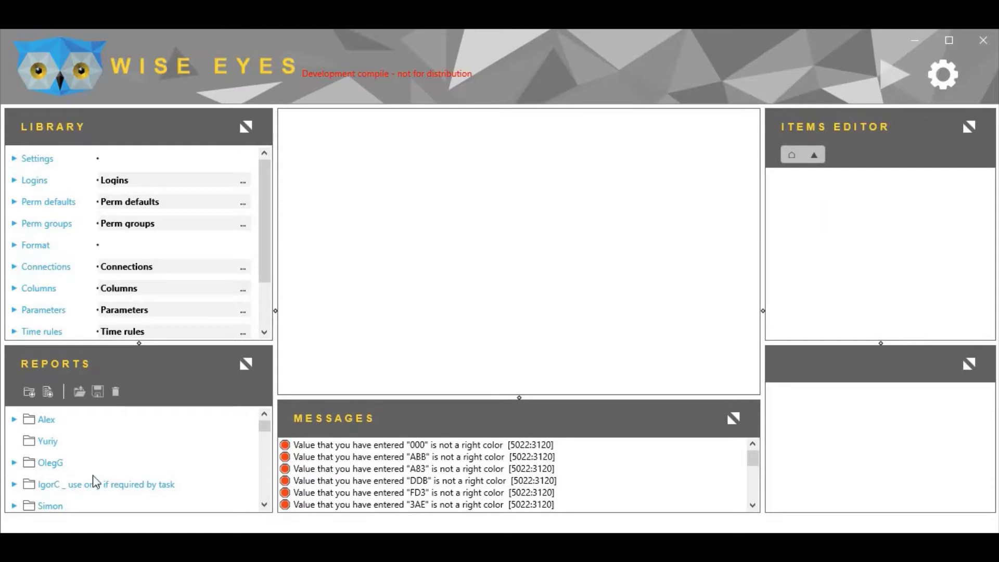
Create a report called "Lloyds Bordereau Motor" on the !WiseEyesDev connection with an Excel inject panel.
left_click(47, 392)
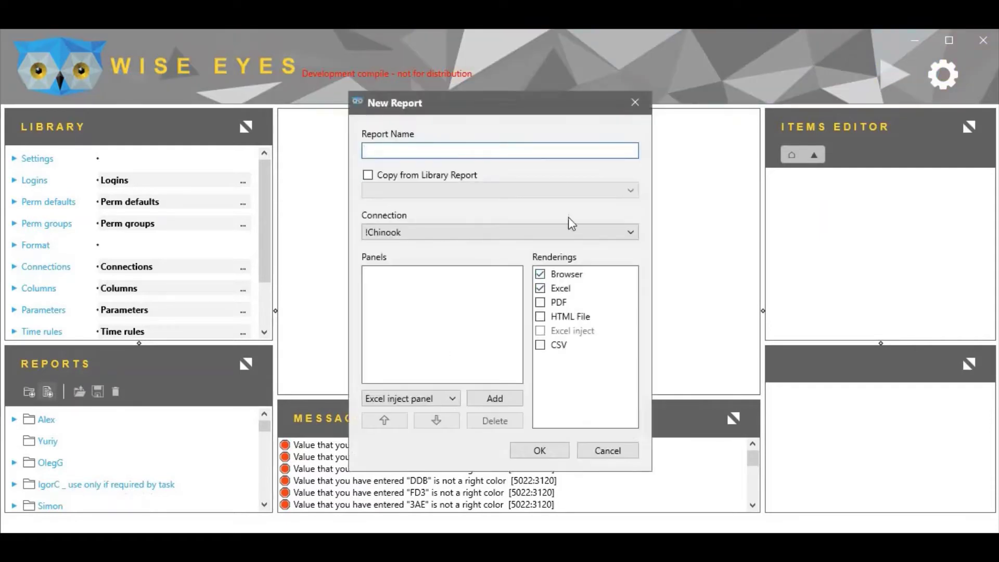
type("Lloyds Bordereau Motor")
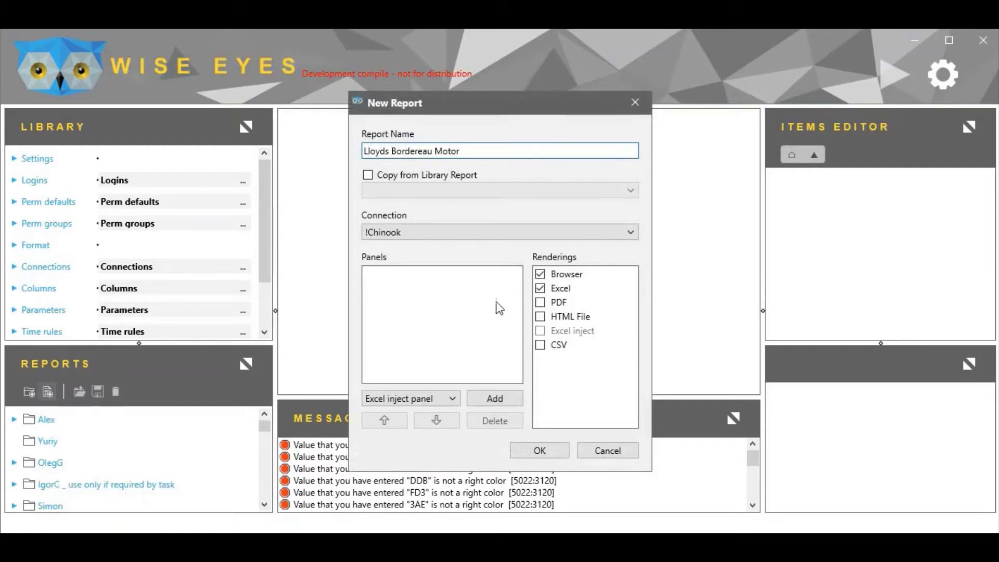
left_click(631, 232)
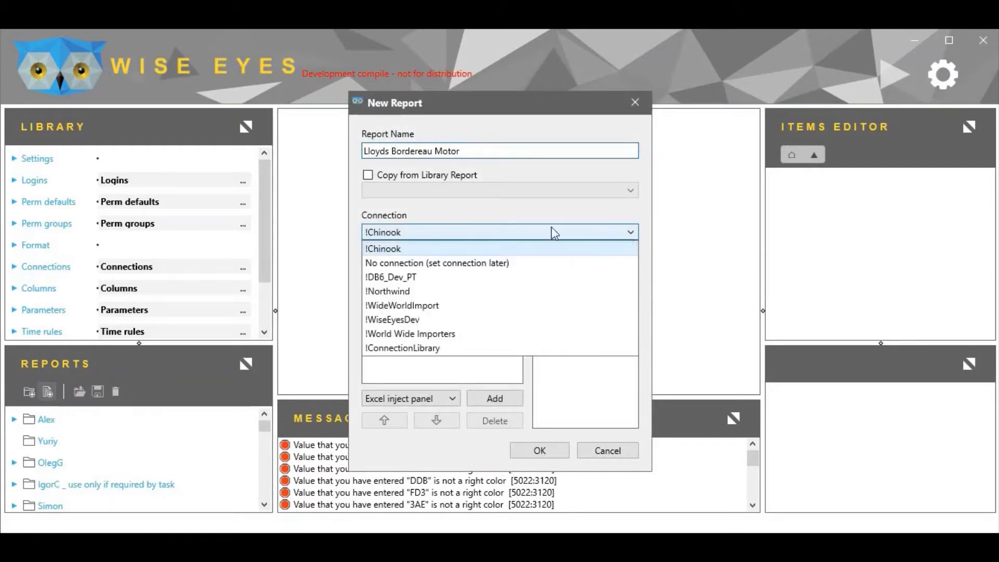
left_click(404, 320)
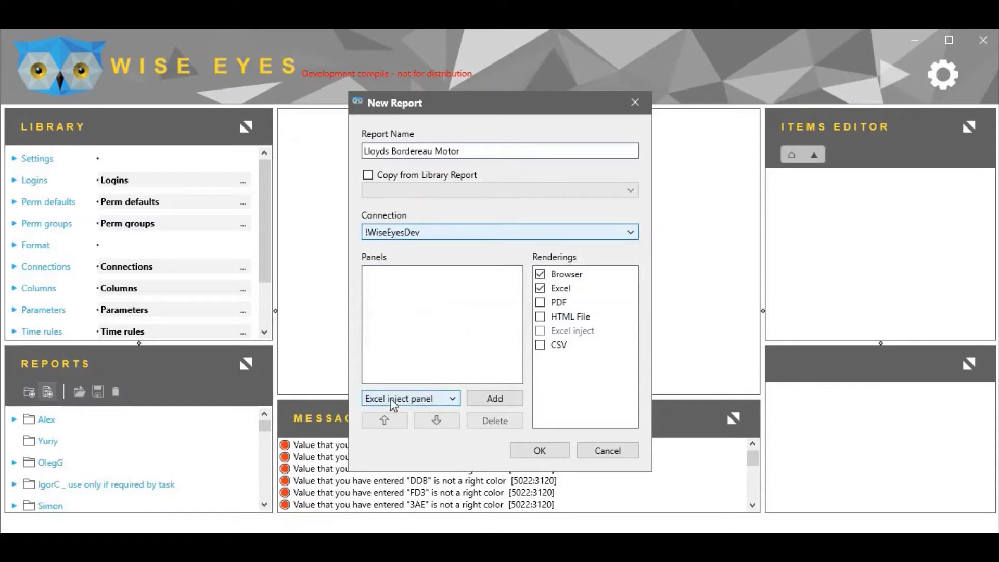
left_click(496, 399)
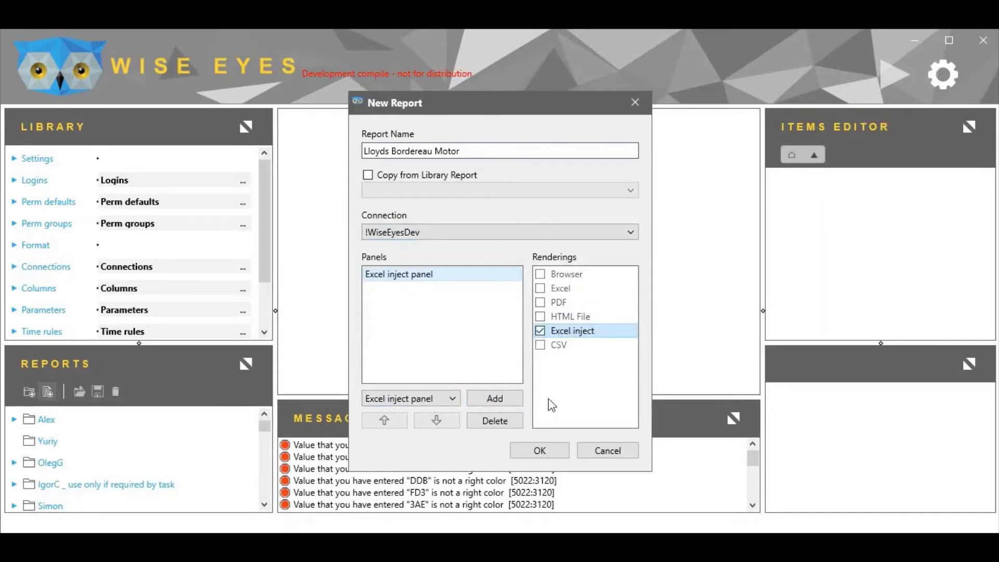
left_click(539, 451)
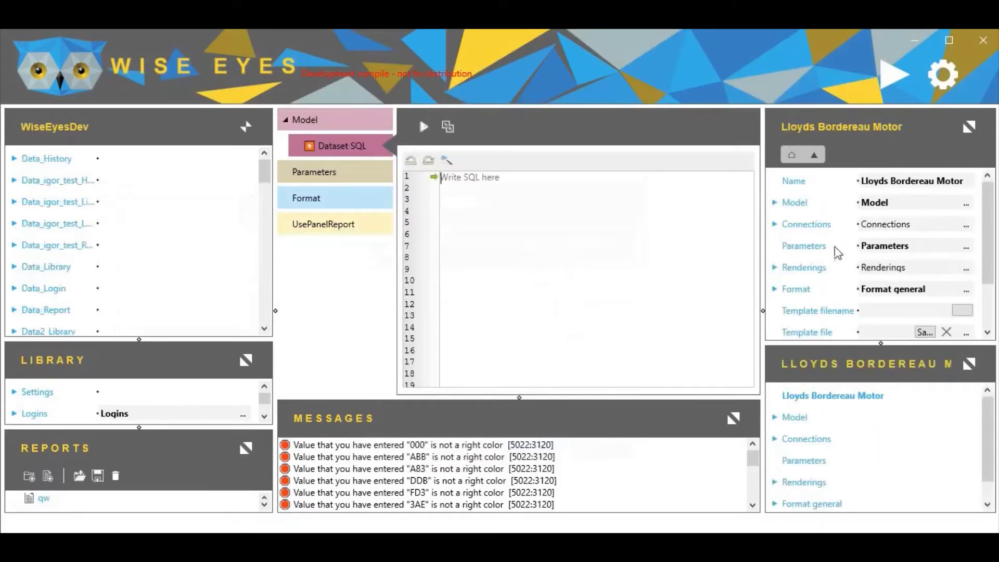
Copy the prepared bordereau SELECT query from outside and paste it into the report's Dataset SQL.
key("alt+Tab")
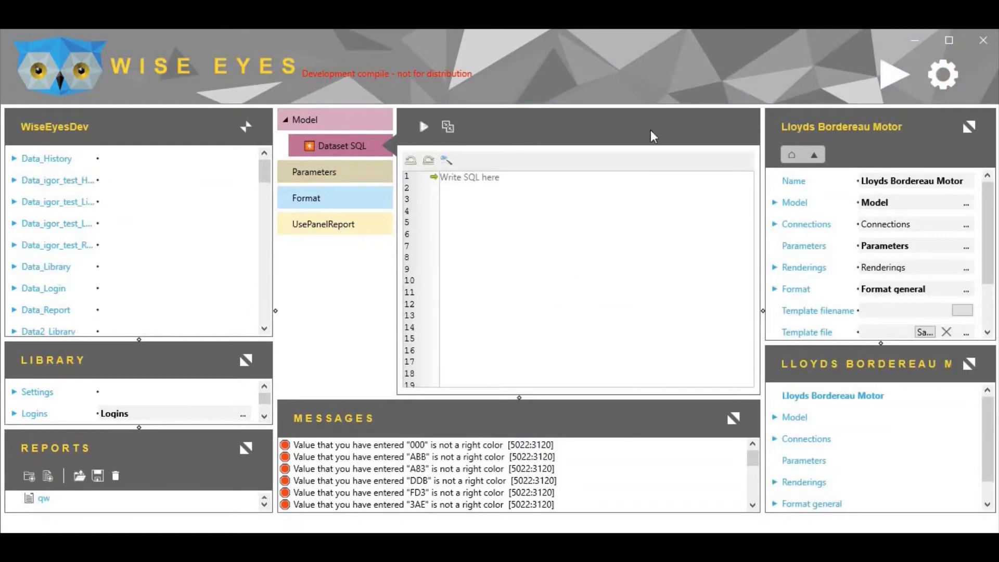
left_click(510, 192)
key("ctrl+v")
Add a report parameter named Month with parameter type Month and SQL data type Date.
left_click(333, 175)
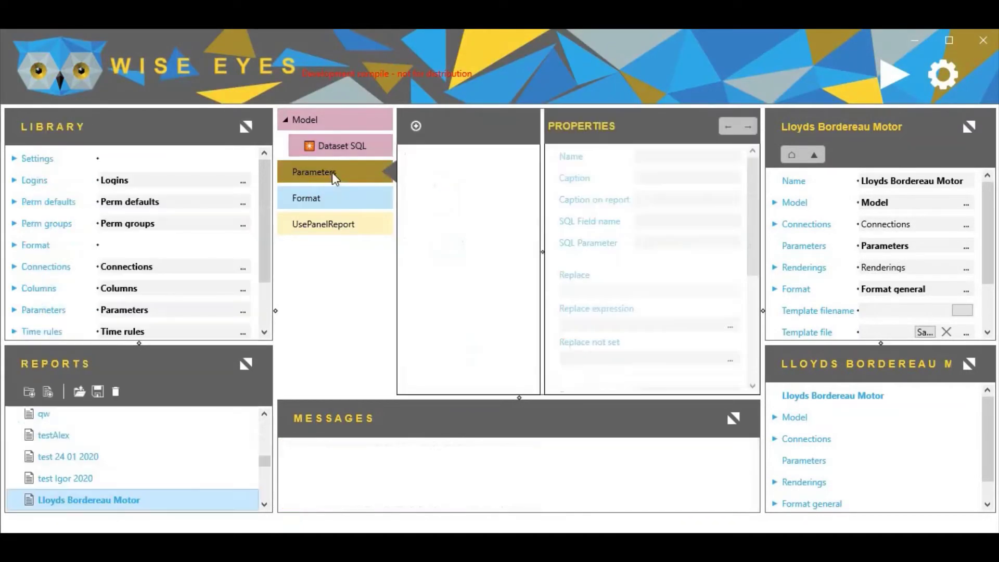
left_click(416, 126)
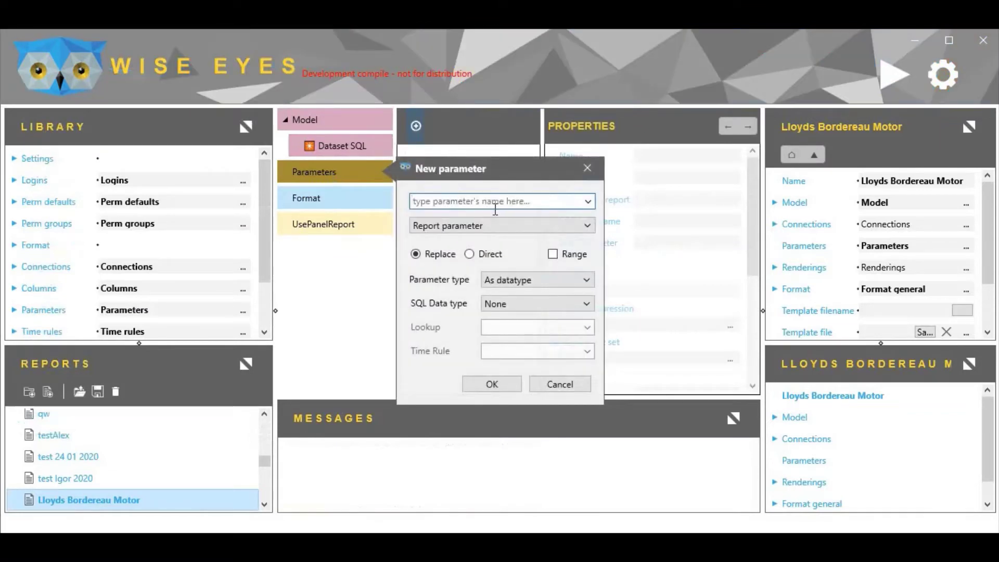
type("Month")
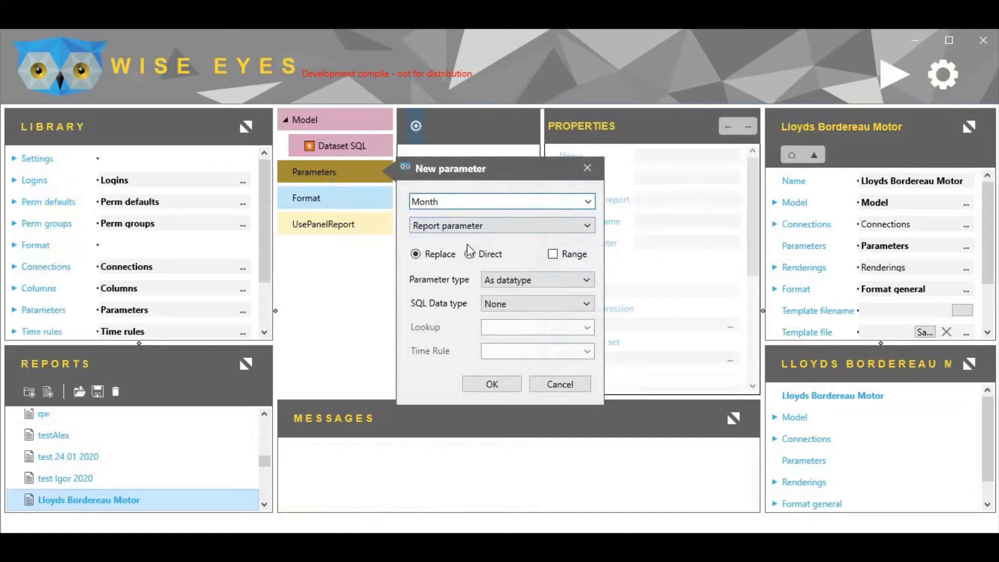
left_click(535, 286)
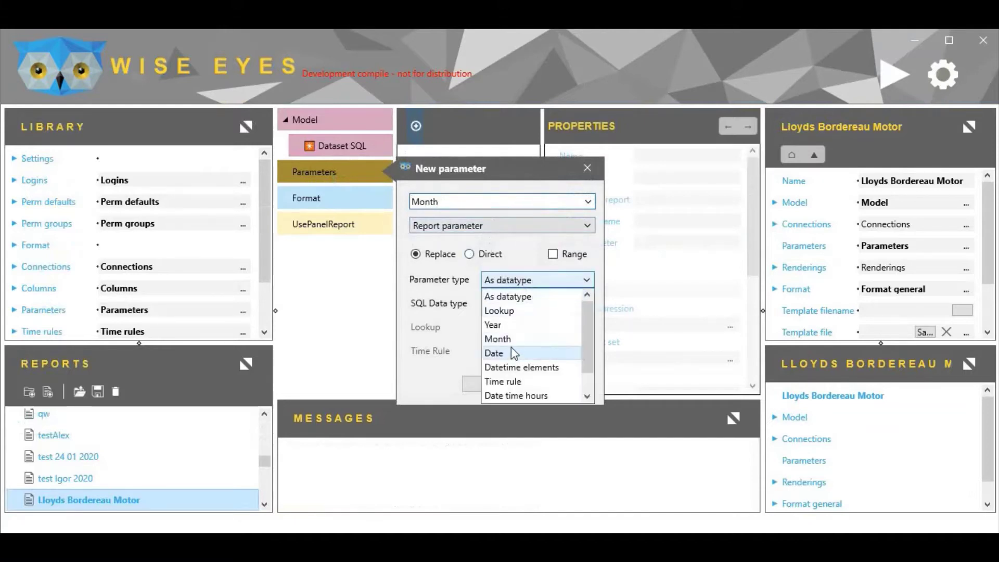
left_click(513, 338)
left_click(526, 305)
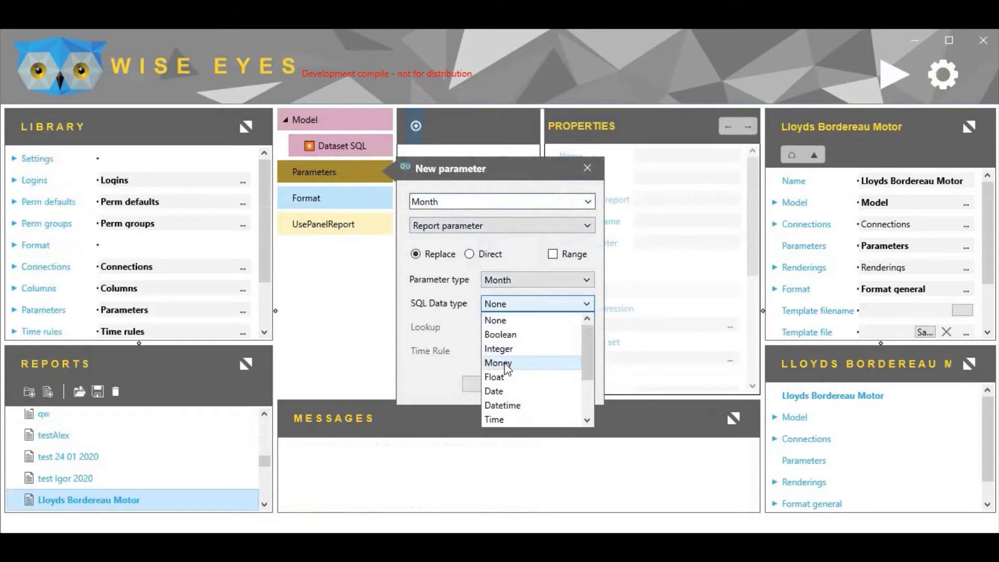
left_click(502, 391)
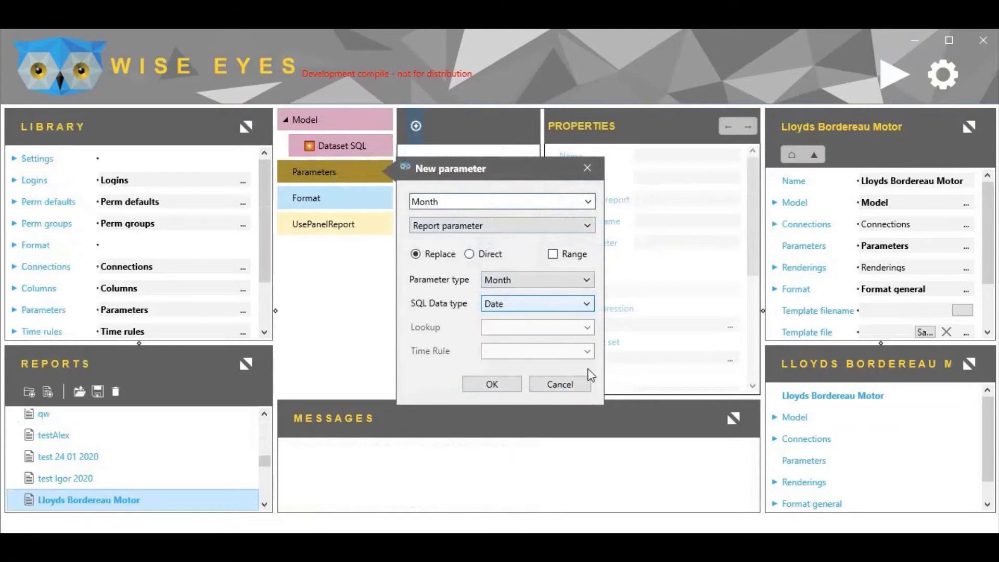
left_click(497, 384)
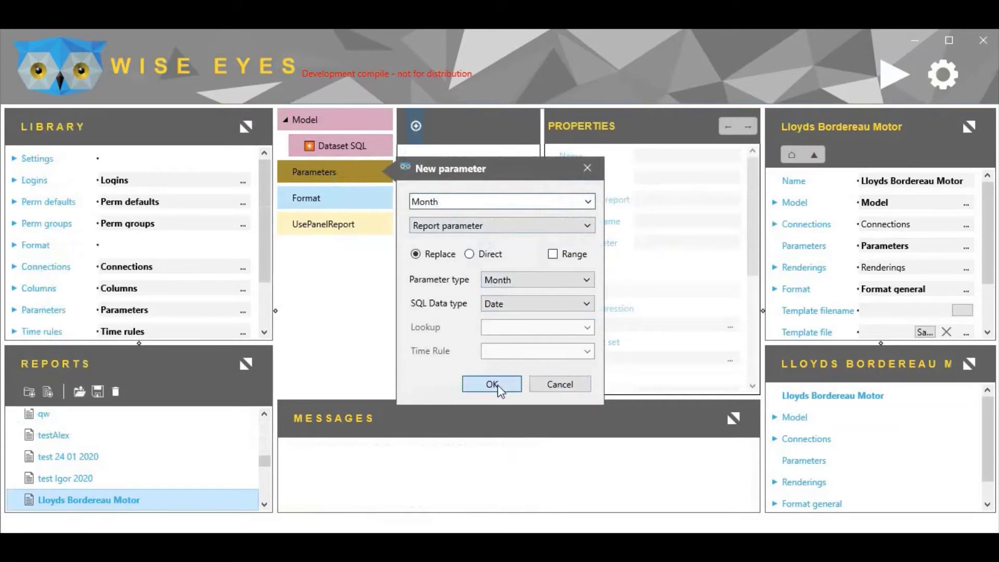
Set the Month parameter's SQL field name to TransactionDate.
left_click_drag(675, 220, 630, 223)
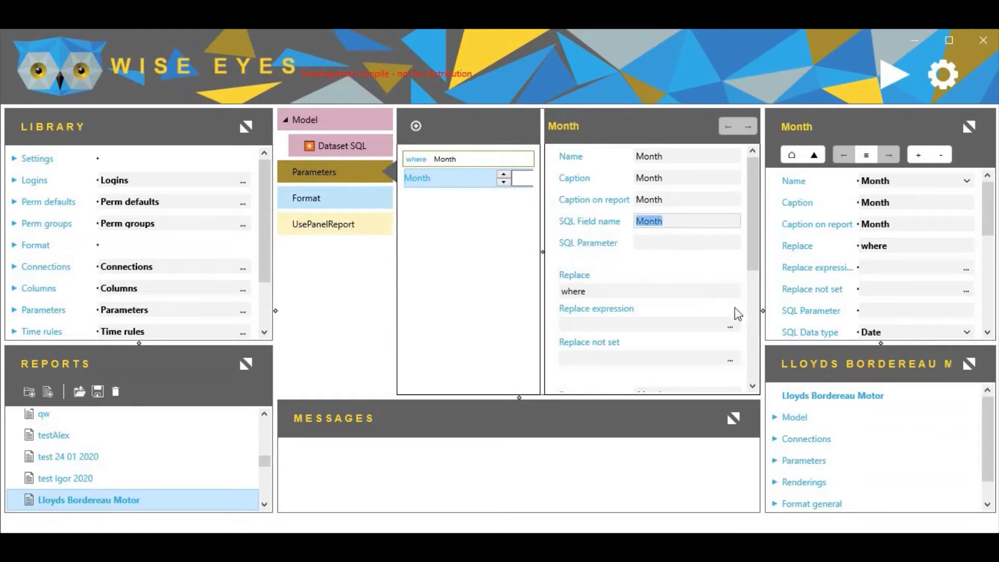
type("TransactionDate")
left_click(665, 242)
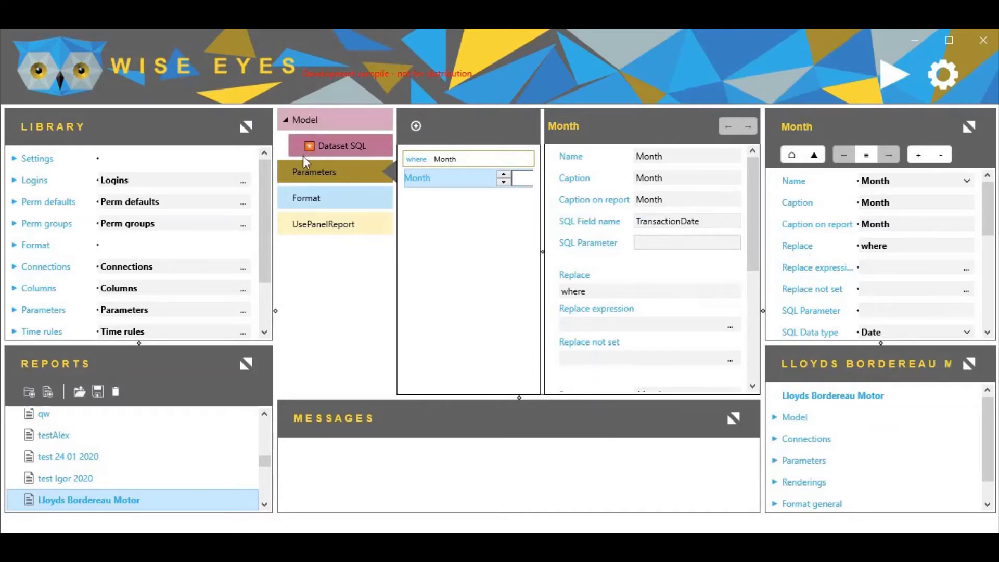
Copy the name ReportingMonth from the dataset query and enter it as the Month parameter's SQL Parameter.
left_click(333, 149)
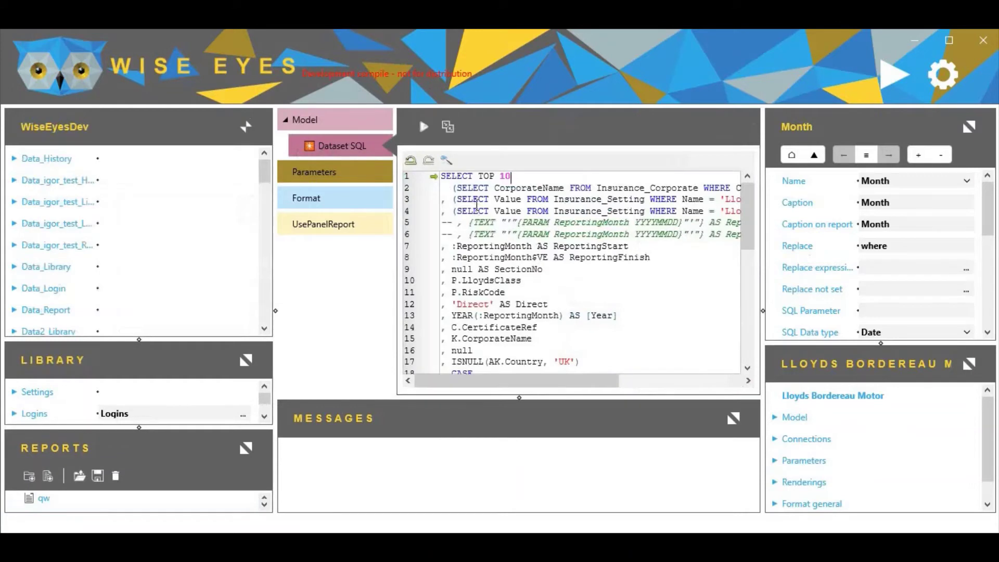
left_click_drag(457, 246, 533, 248)
key("ctrl+c")
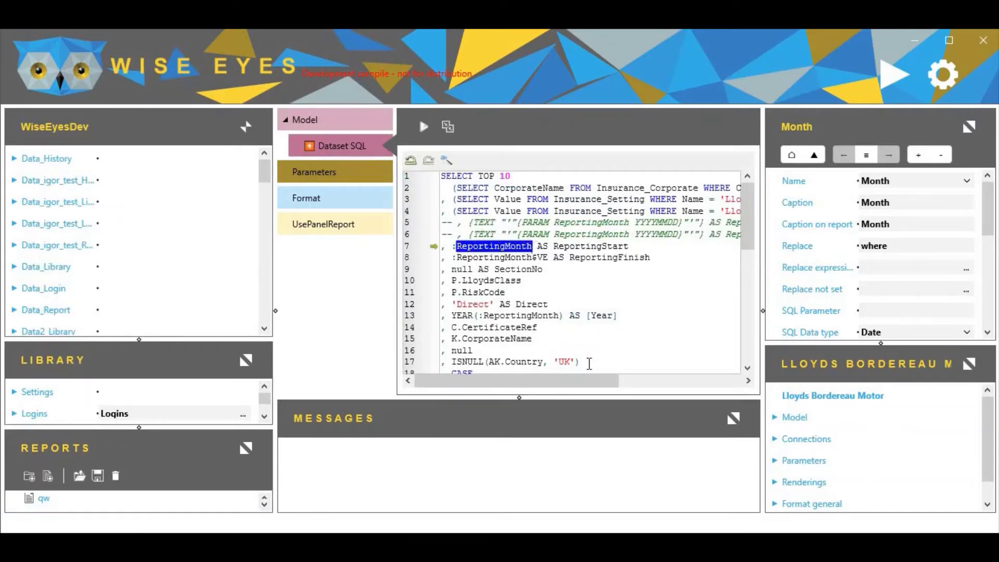
left_click(320, 168)
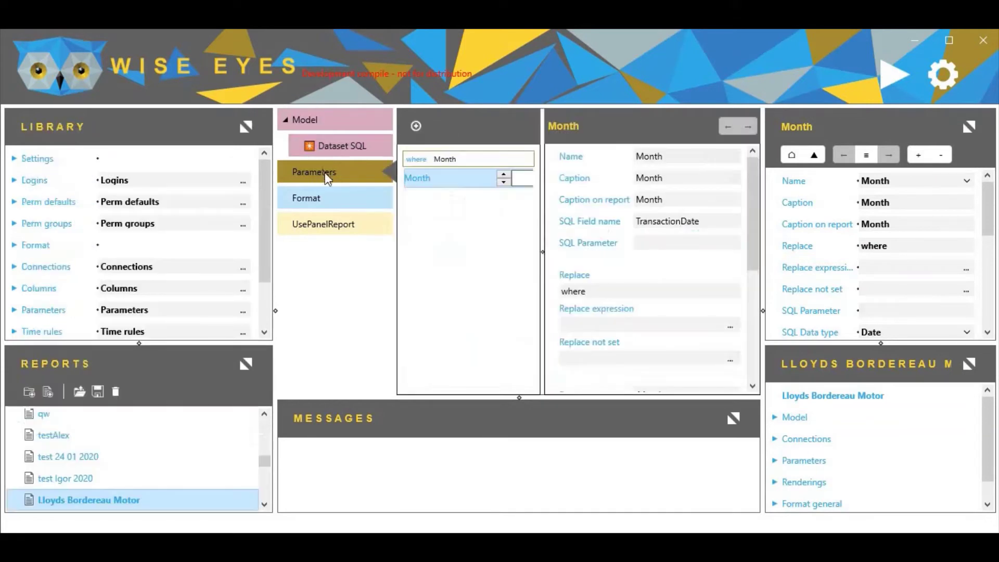
left_click(694, 248)
key("ctrl+v")
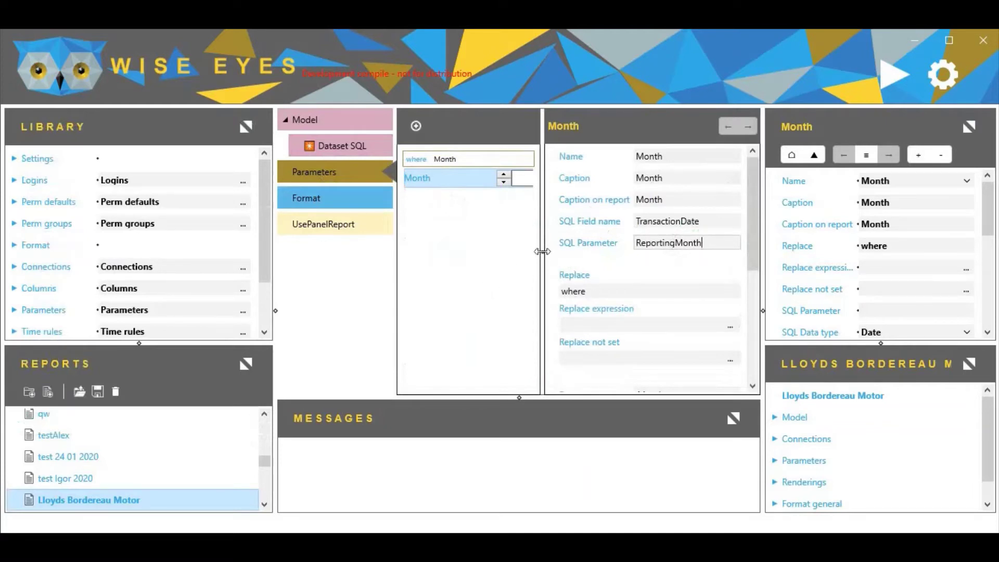
Widen the parameter list and set the Month parameter's value to Nov 2019.
left_click_drag(541, 252, 592, 252)
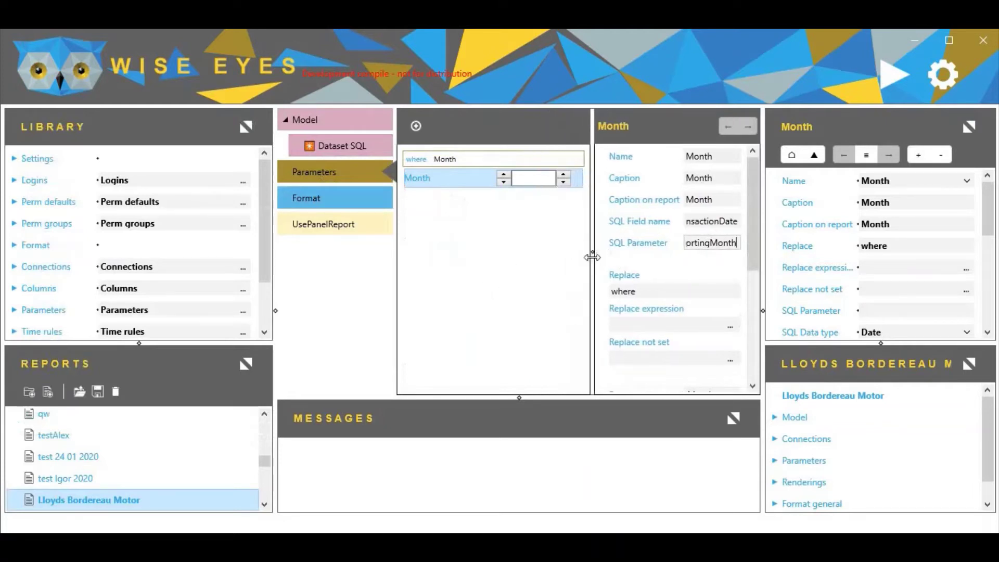
left_click(503, 182)
left_click(504, 182)
left_click(503, 182)
left_click(504, 182)
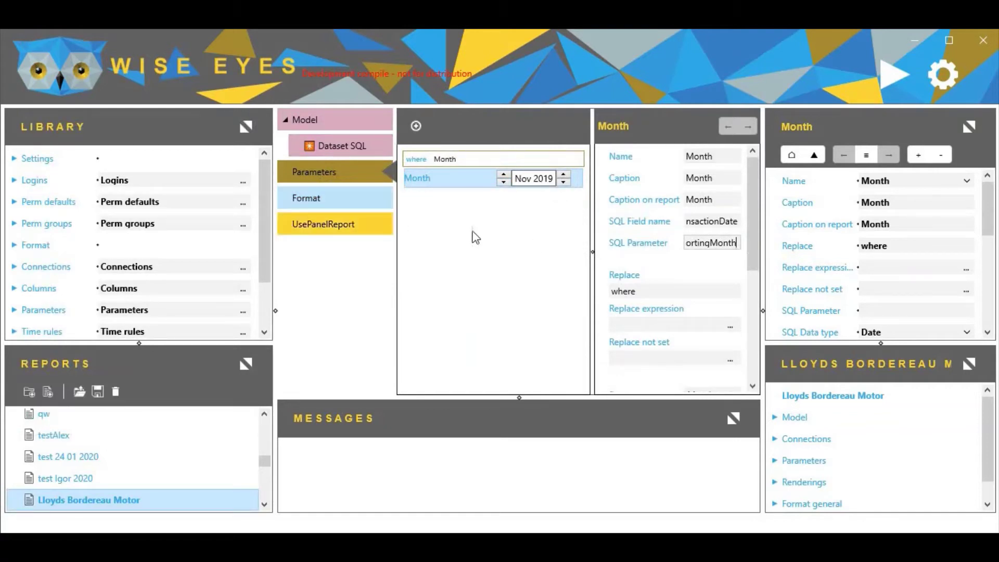
Run the Dataset SQL and enlarge the result grid to review the returned rows.
left_click(349, 143)
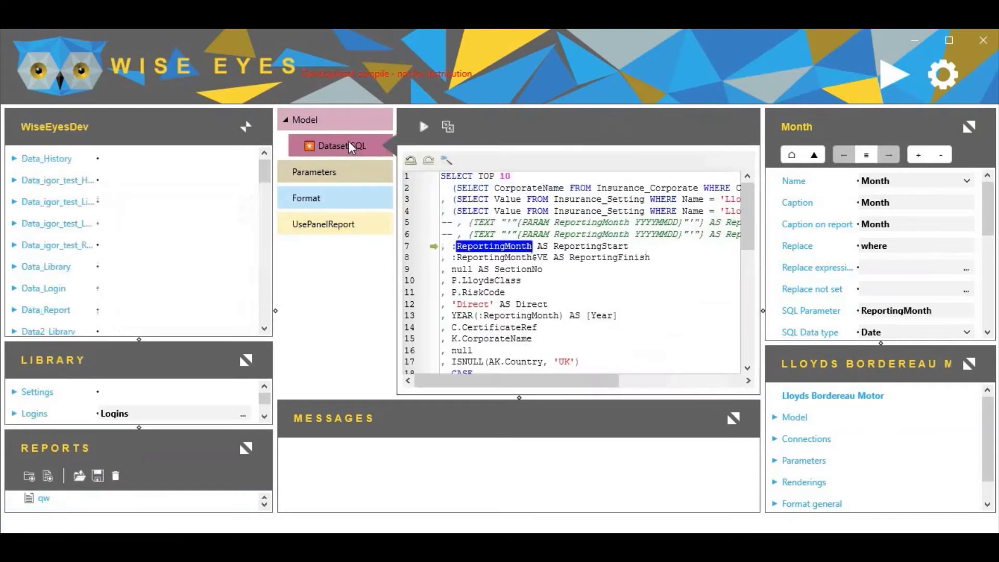
left_click(423, 127)
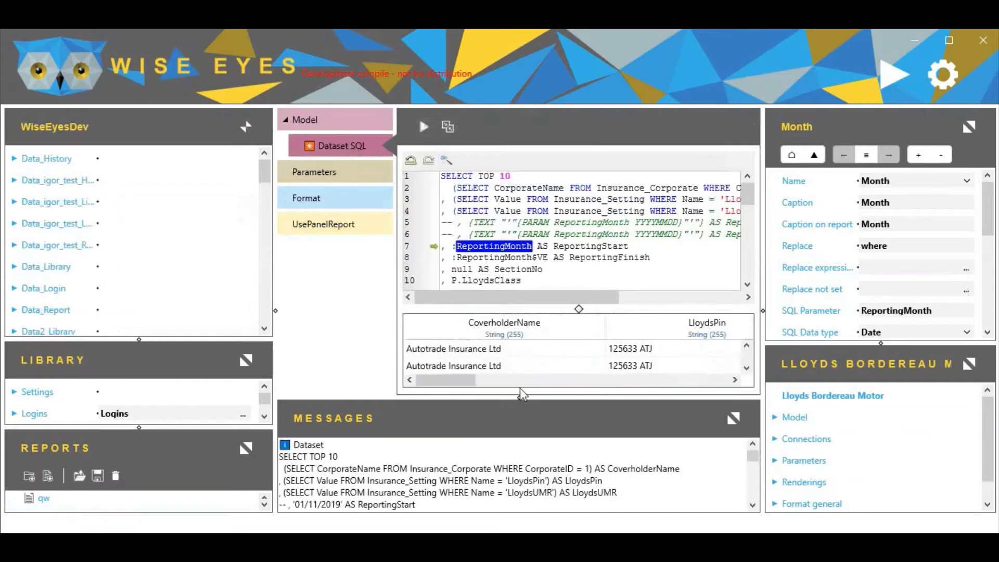
left_click_drag(578, 308, 578, 255)
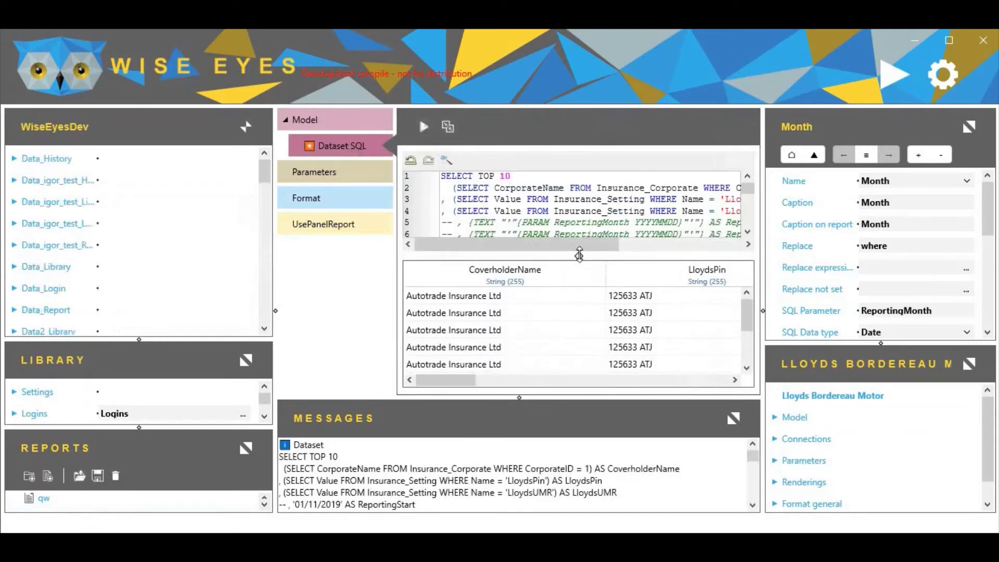
mouse_move(454, 382)
left_mouse_down()
mouse_move(726, 385)
mouse_move(451, 381)
left_mouse_up()
Examine the properties of UsePanelReport among the report's Use panels.
left_click(791, 155)
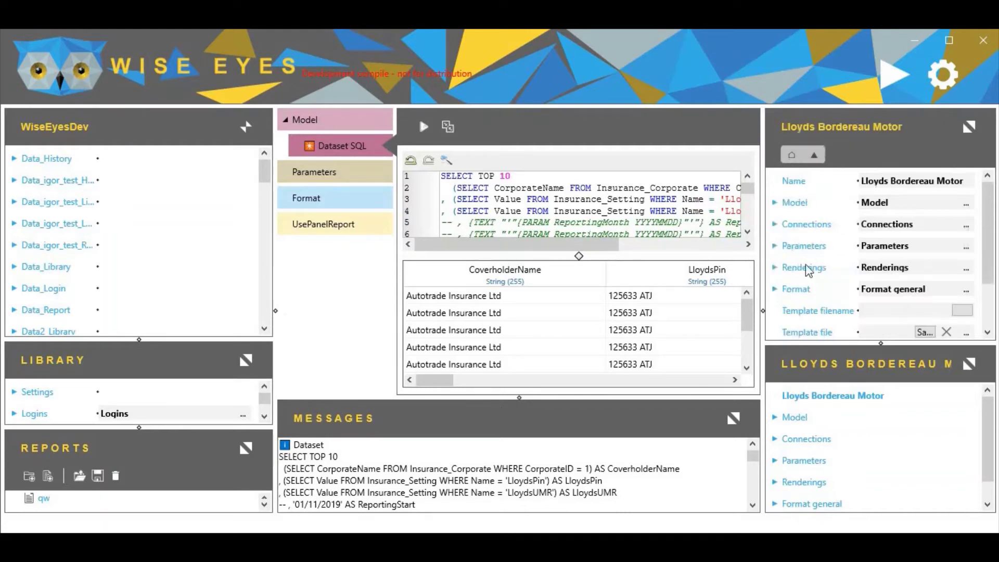
scroll(806, 269, "down", 3)
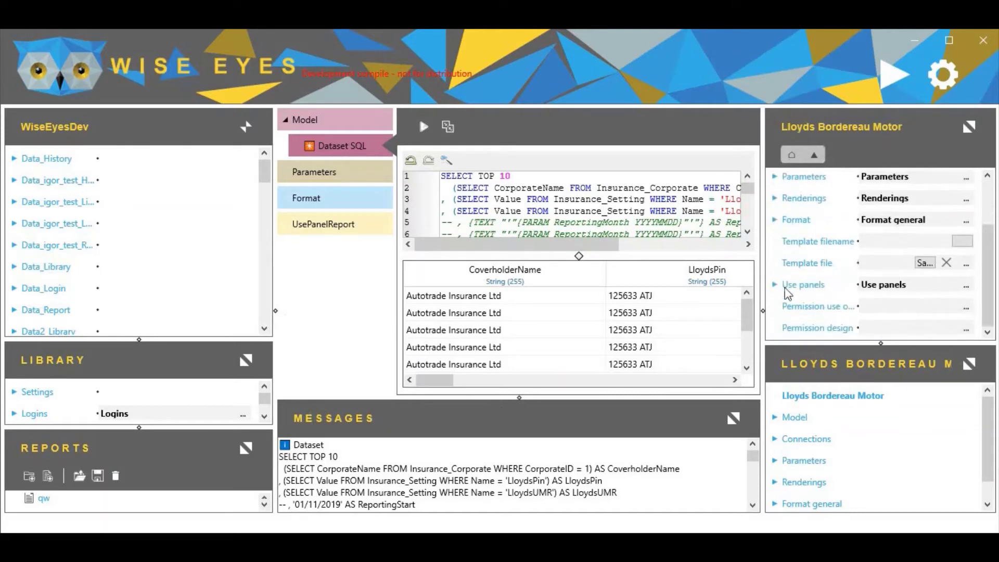
left_click(775, 284)
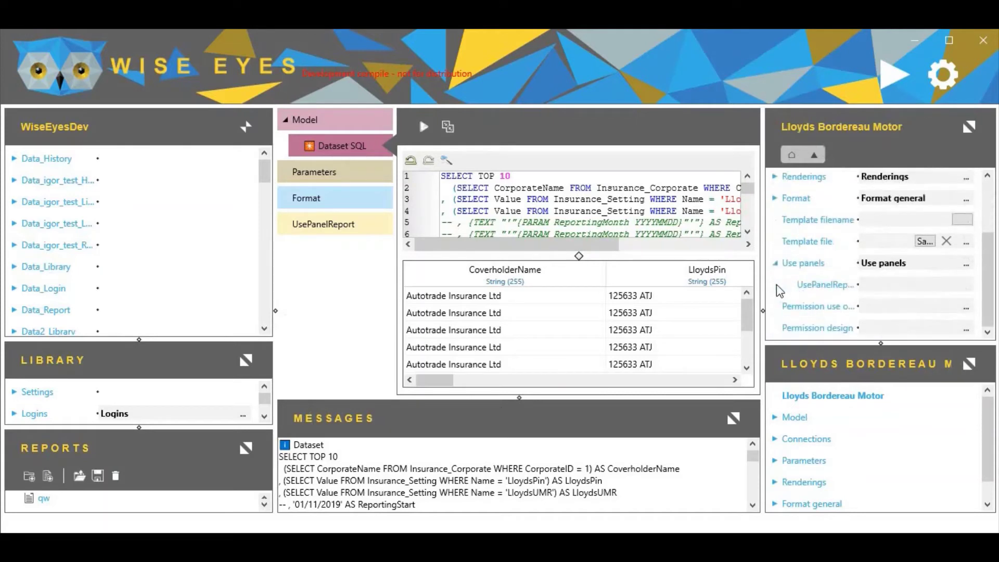
double_click(839, 284)
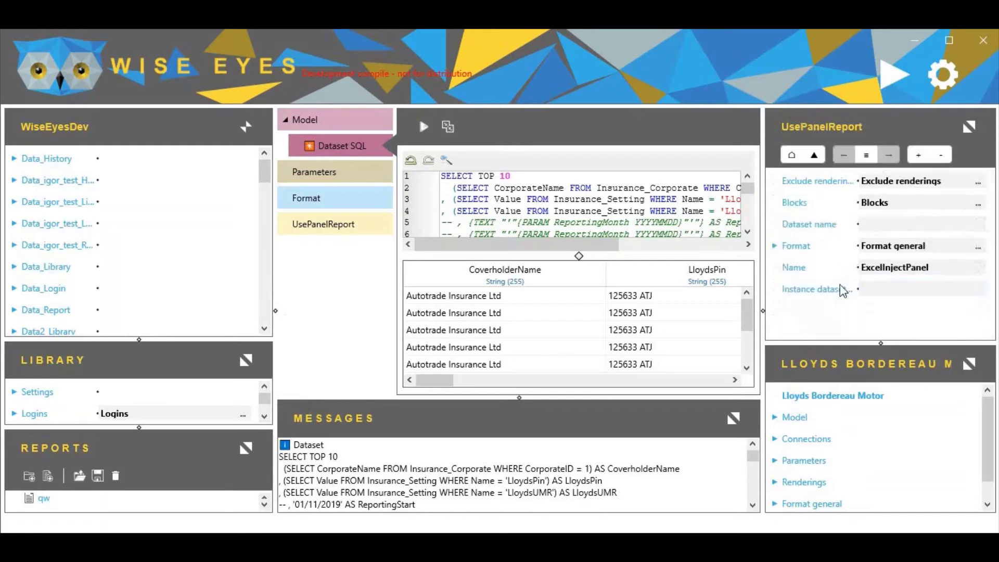
Load the Lloyds Risk and Premium Templates V52 workbook from Downloads as the report's template file.
left_click(786, 157)
scroll(810, 269, "down", 3)
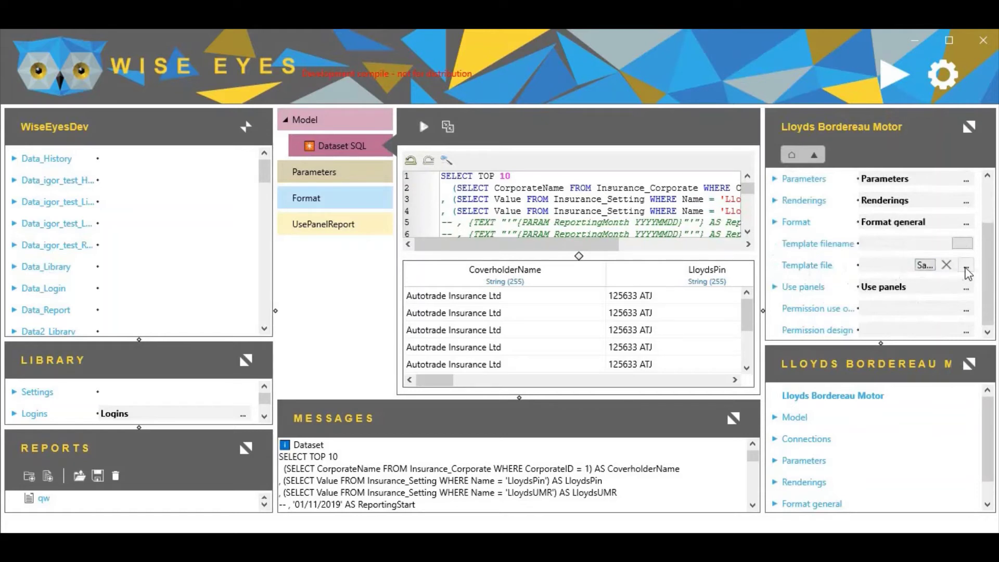
left_click(965, 268)
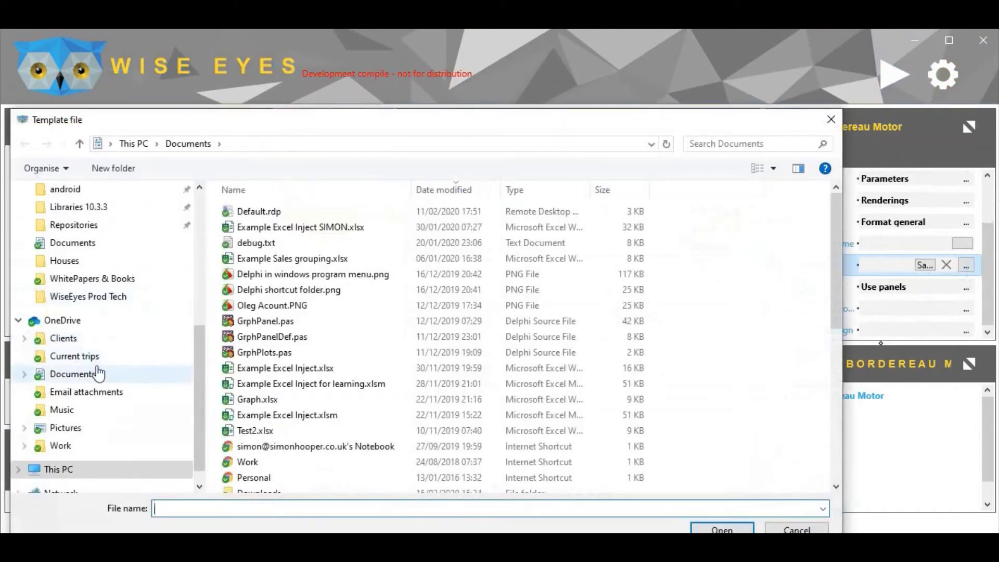
scroll(192, 358, "up", 5)
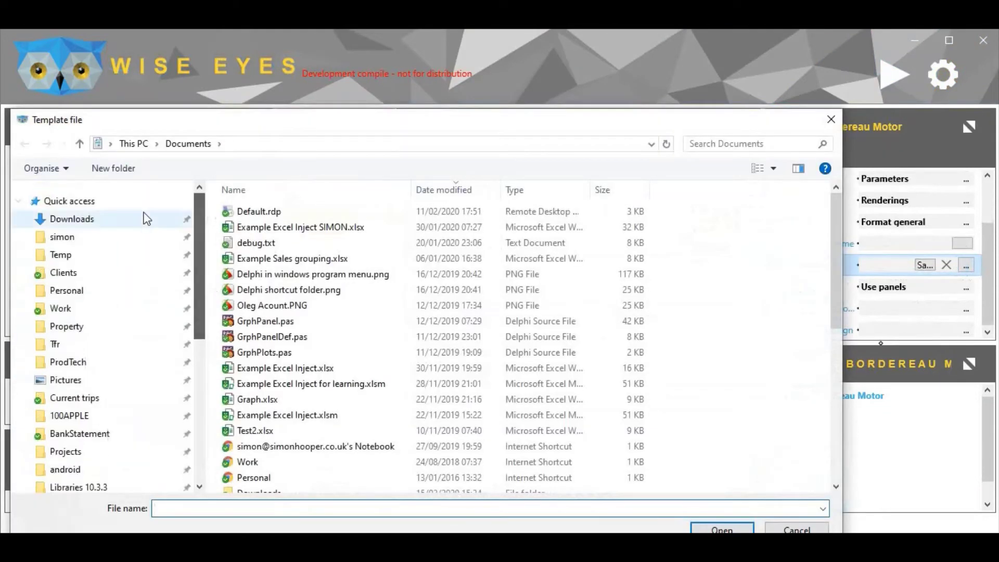
left_click(83, 221)
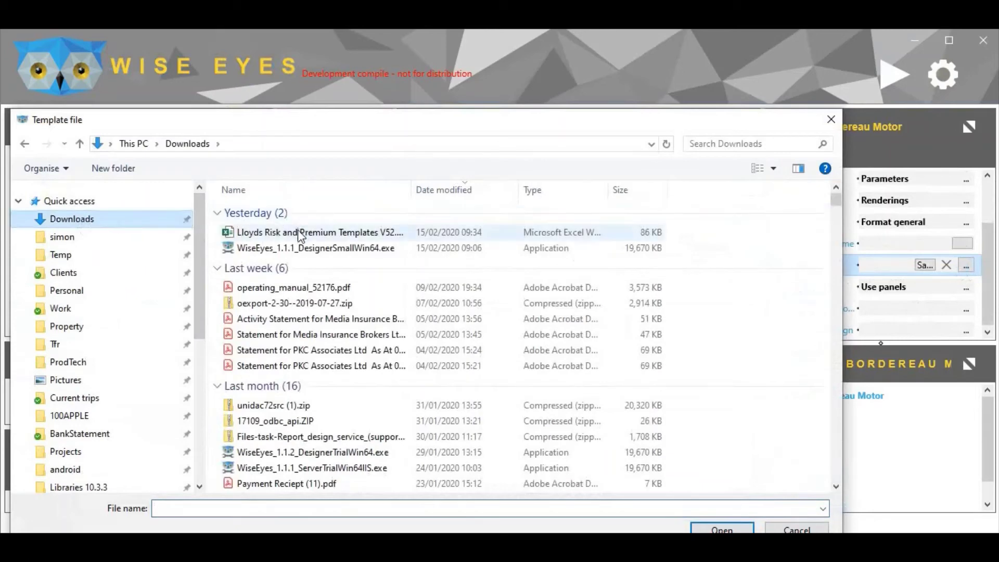
double_click(298, 229)
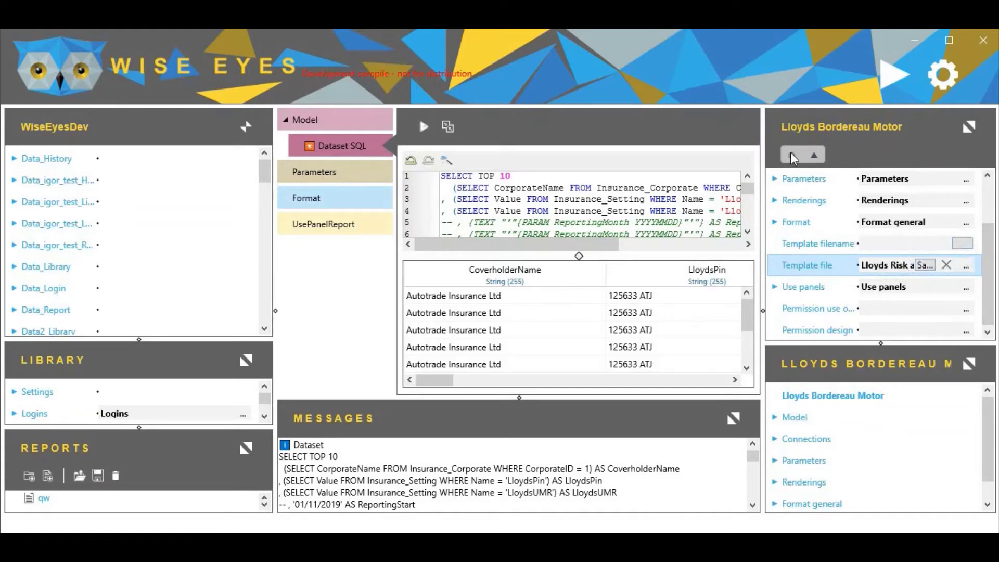
Add a View excel inject block to the Blocks of the report's UsePanelReport panel.
left_click(775, 287)
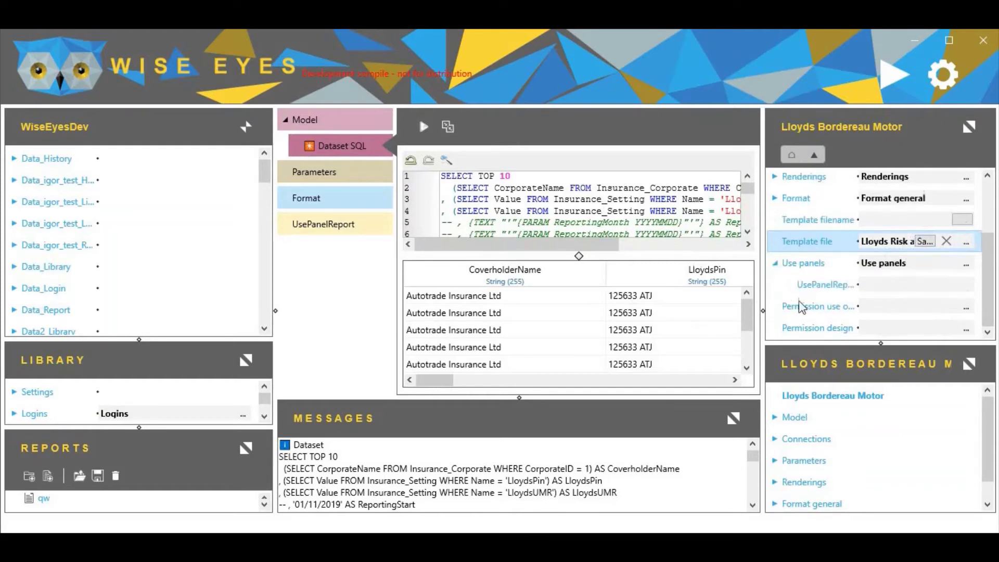
left_click(819, 286)
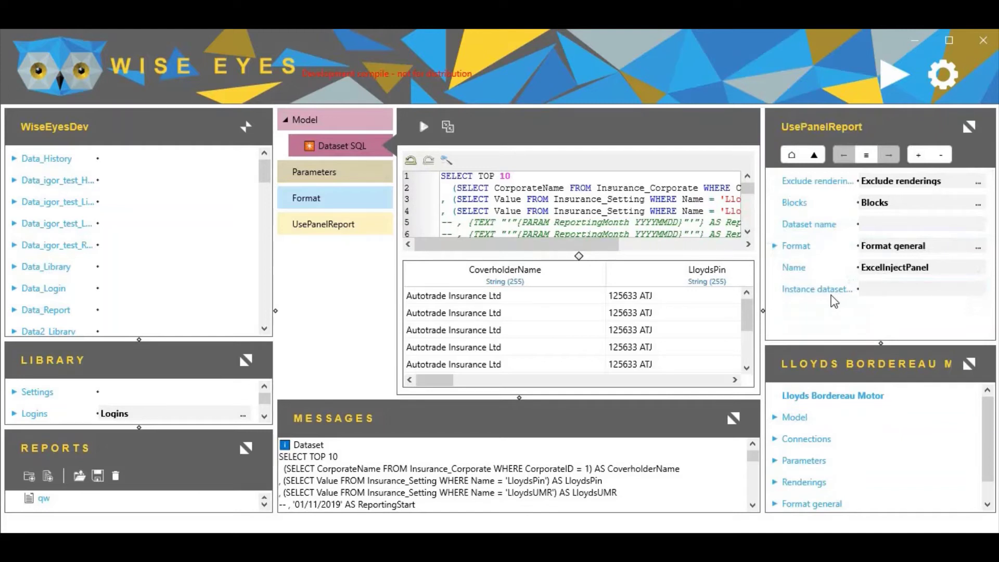
left_click(978, 204)
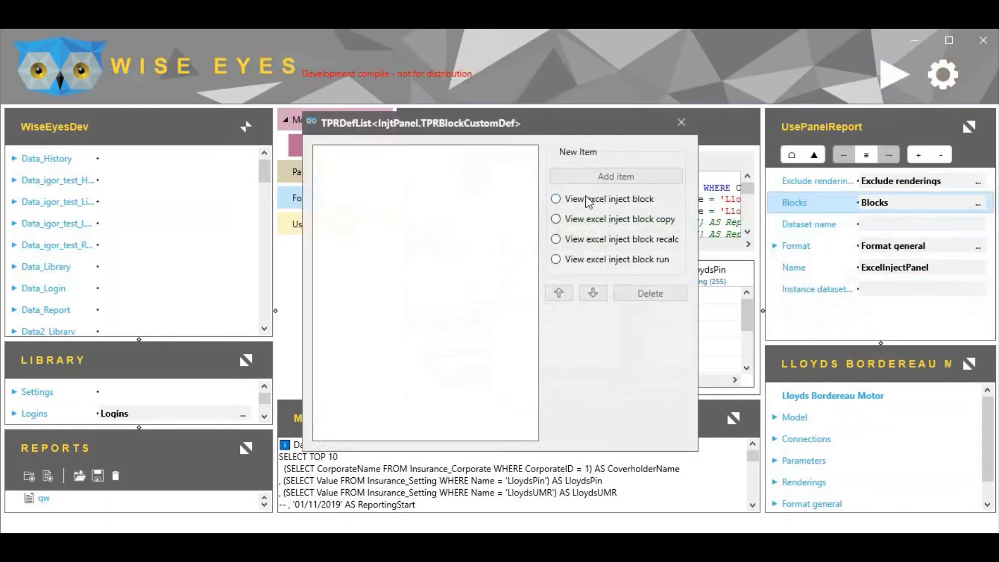
left_click(603, 201)
left_click(610, 177)
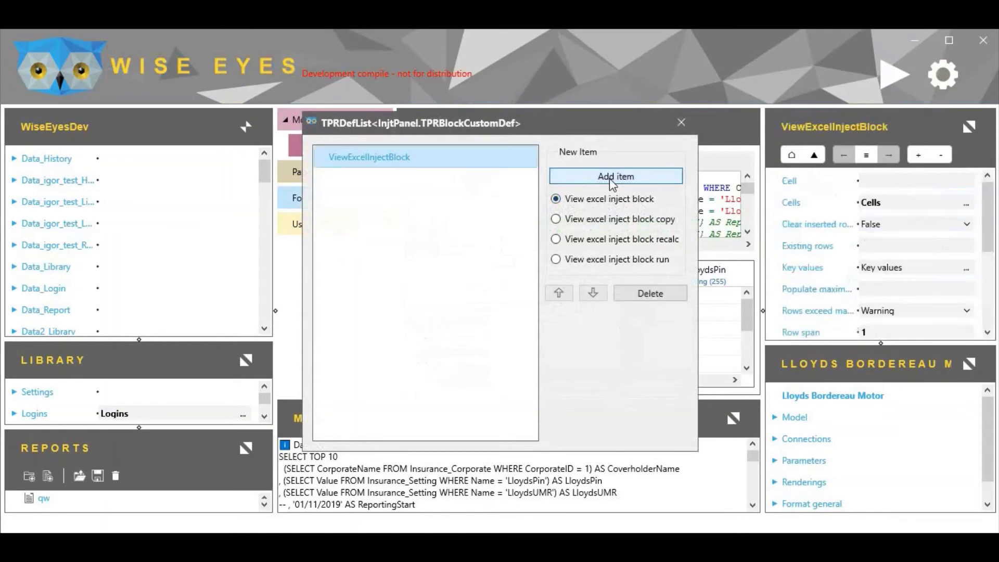
left_click(679, 123)
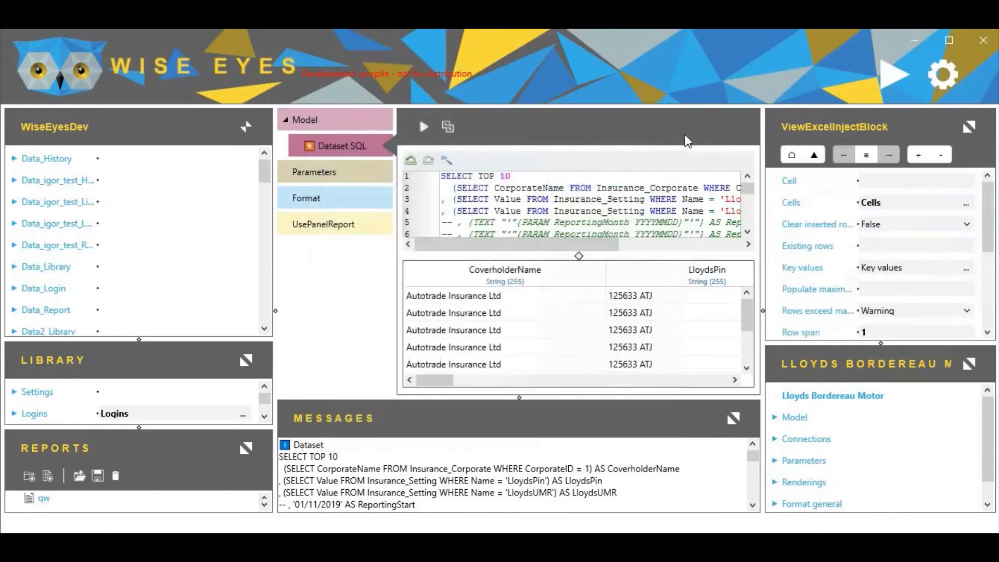
Set the inject block's Cell to B3 and its Existing rows to 1.
left_click(873, 180)
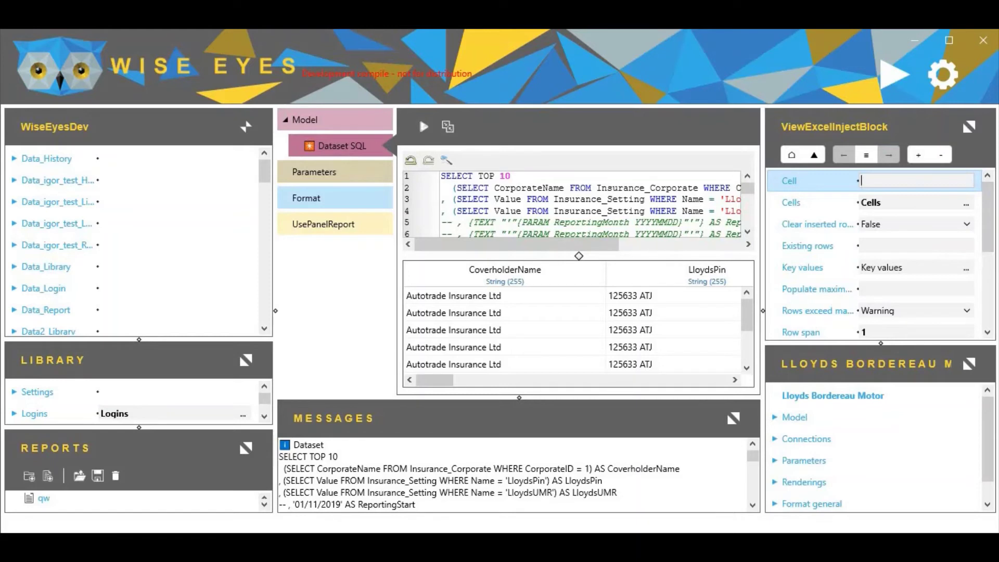
type("B3")
left_click(894, 244)
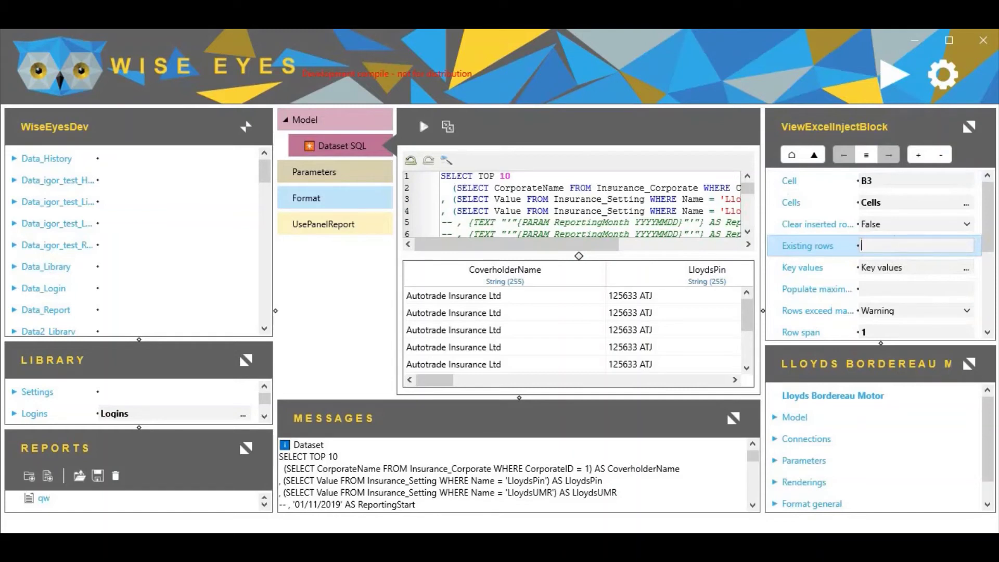
type("1")
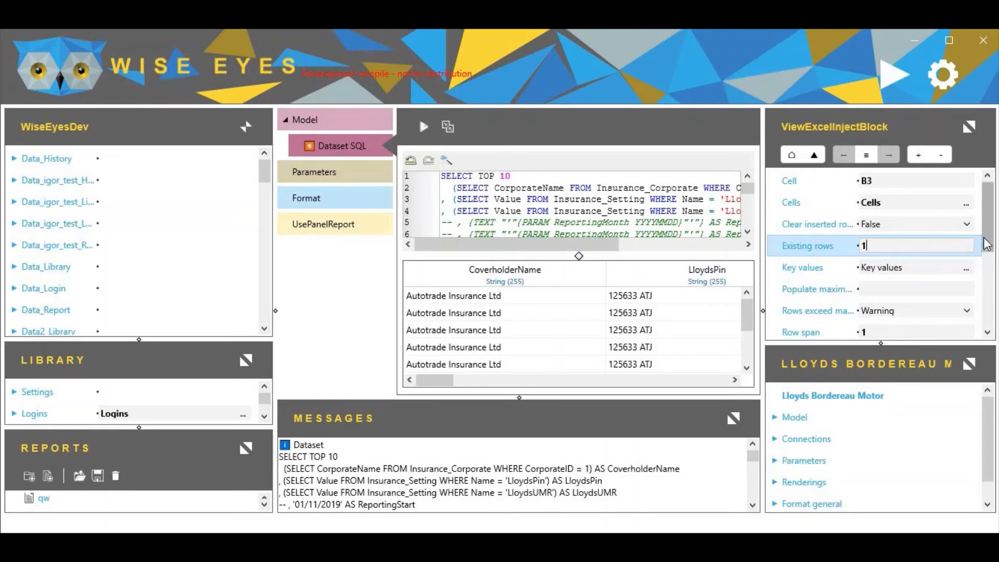
Set the inject block's Worksheet name to Singapore Risk and clear its Worksheet index.
left_click_drag(986, 244, 993, 319)
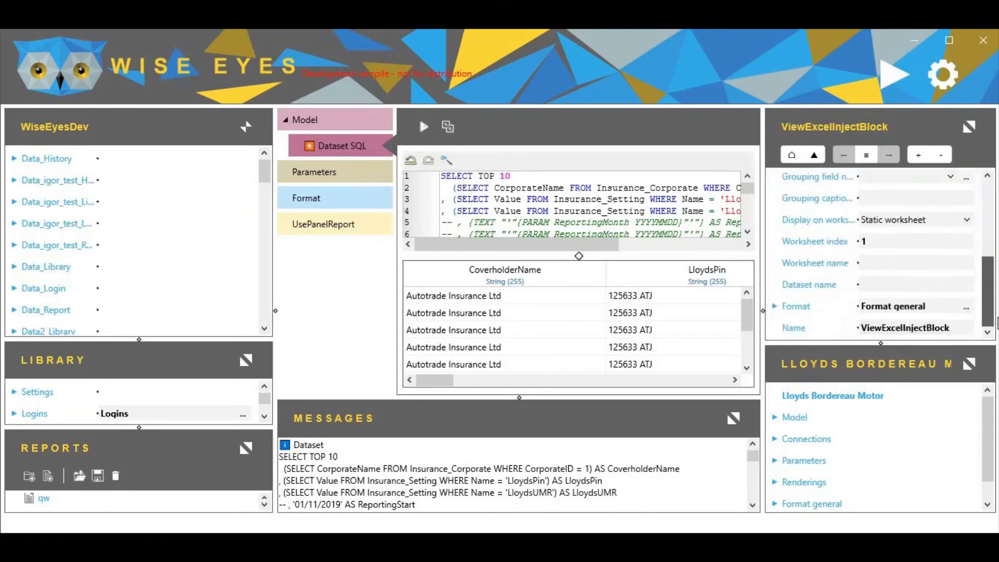
left_click(883, 265)
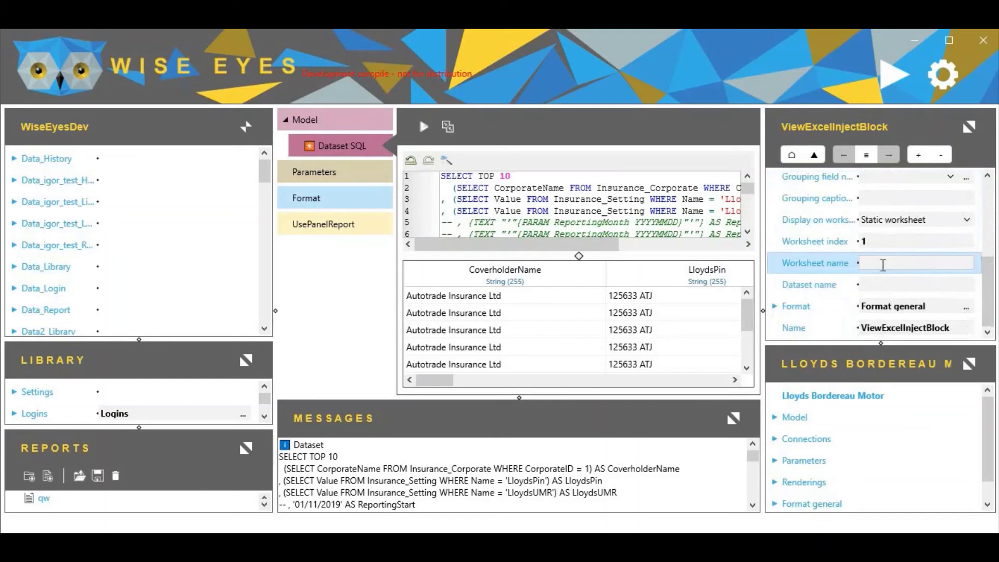
type("Singapore Risk")
left_click(902, 241)
key("BackSpace")
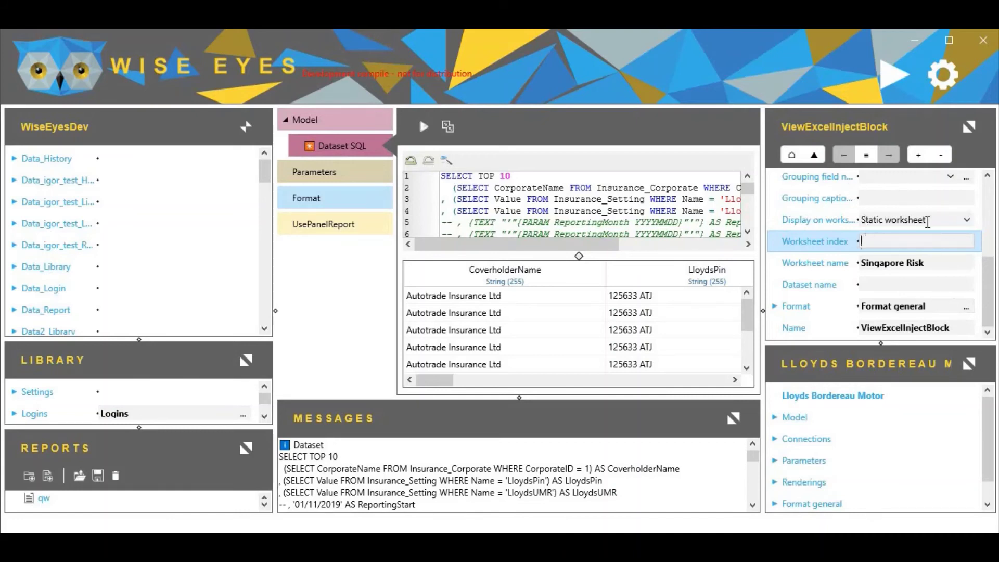
Run the report for Nov 2019 with the Excel Inject renderer, outputting to Lloyds Bordereau Motor.xlsx.
left_click_drag(990, 295, 989, 214)
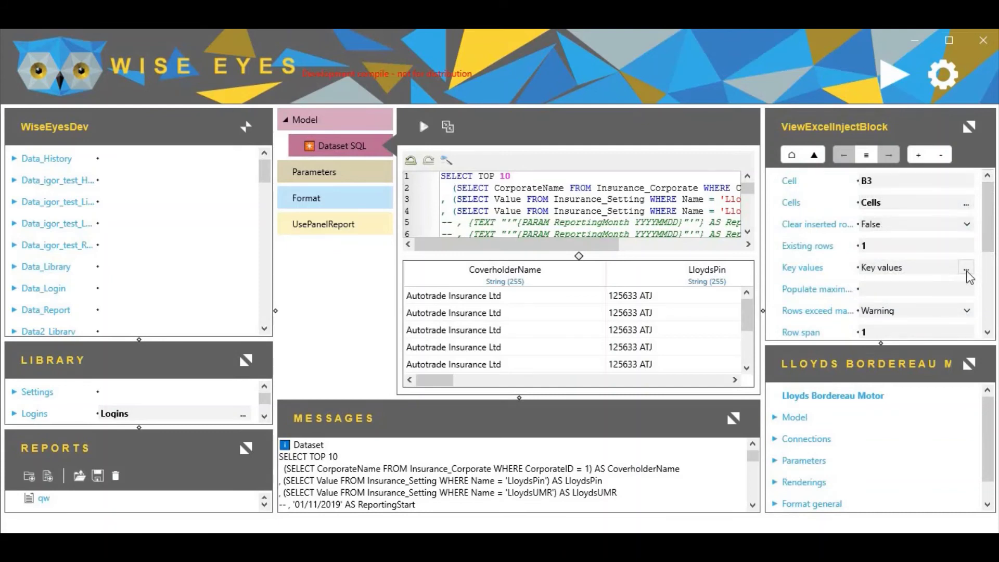
left_click(894, 76)
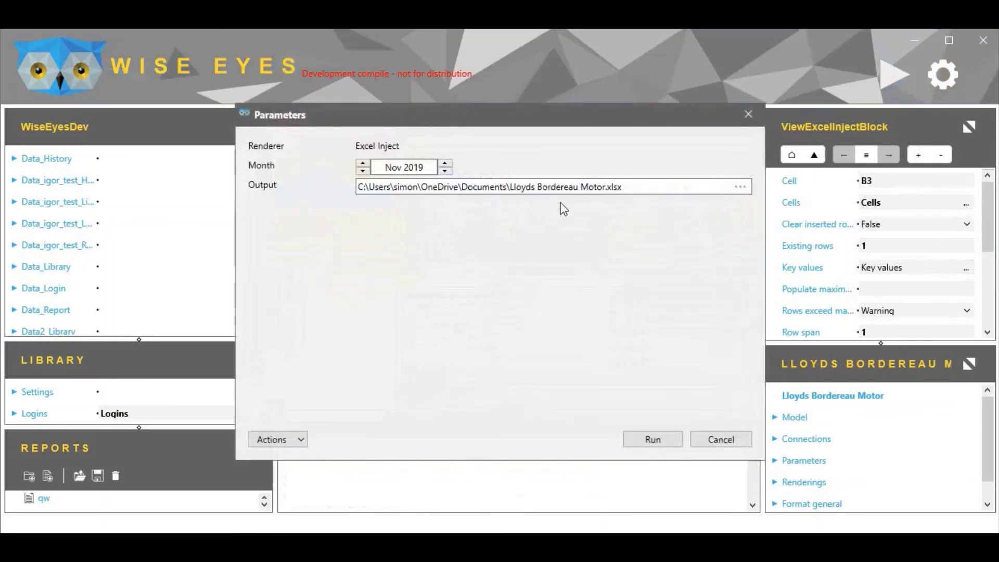
left_click(648, 438)
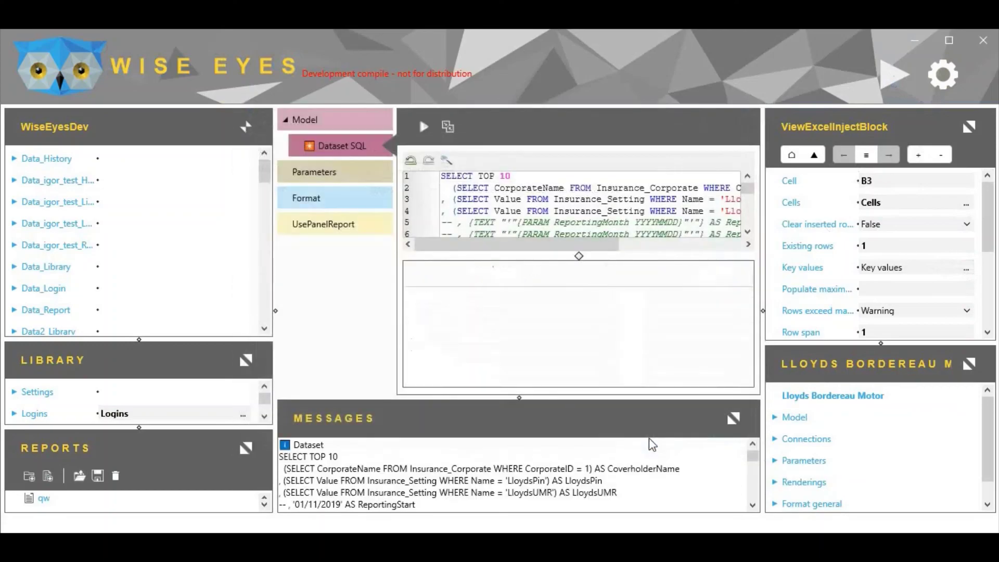